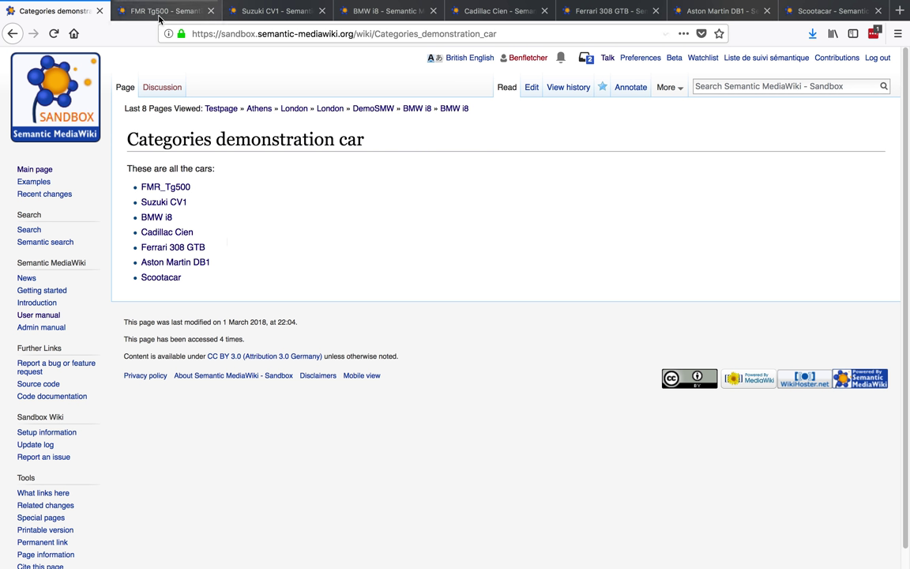
Step: Add [[Category:Micro car]] on a new line at the end of the FMR Tg500 page and save the edit
left_click(161, 12)
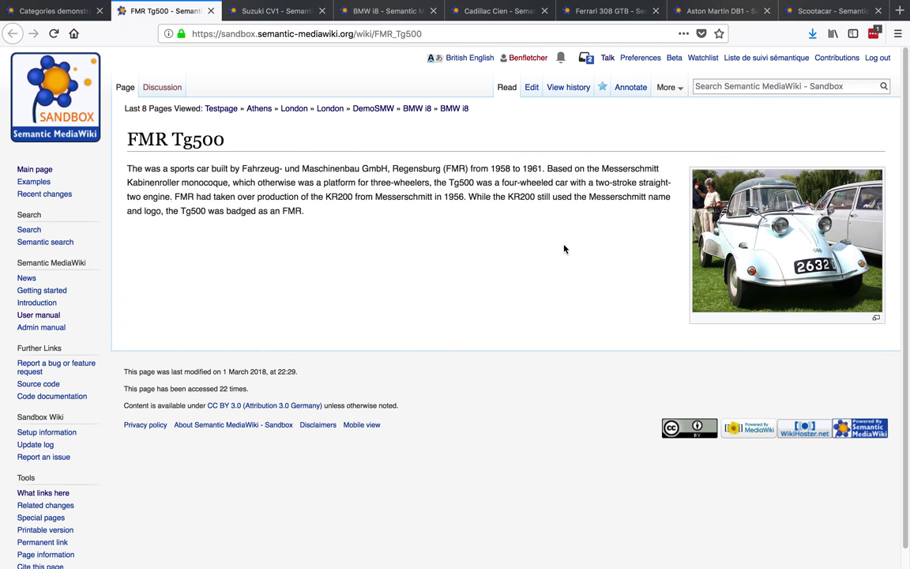
left_click(532, 88)
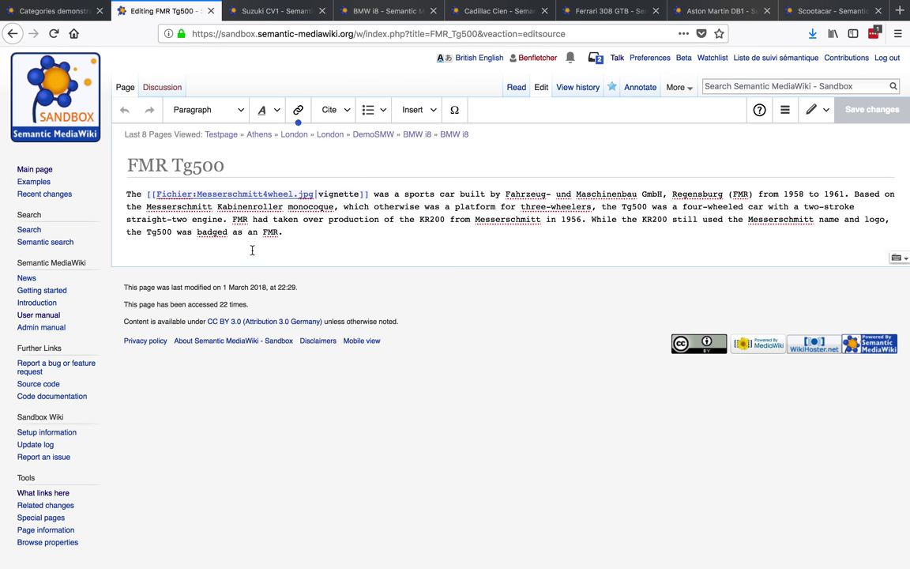
left_click(252, 250)
key("Return")
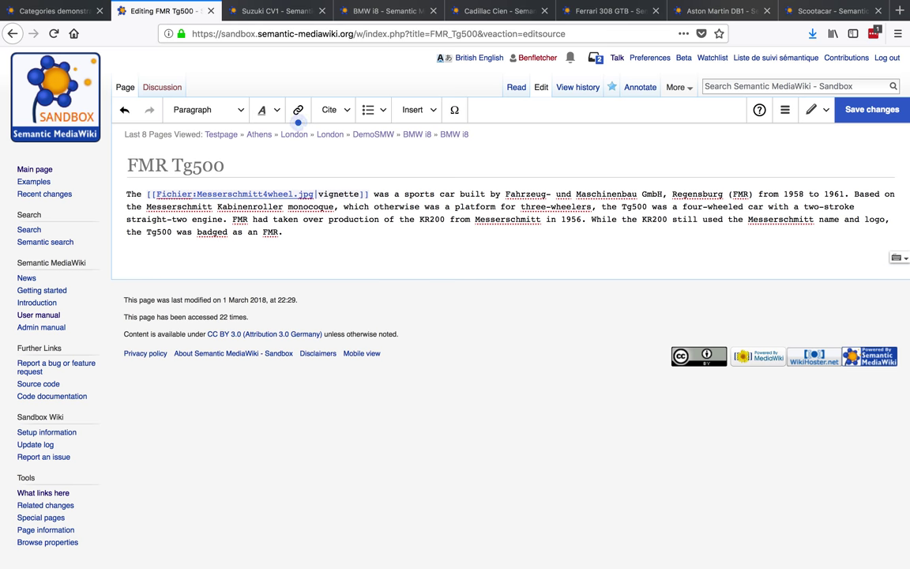
type("[")
type("[Cate")
type("g")
type("ory:")
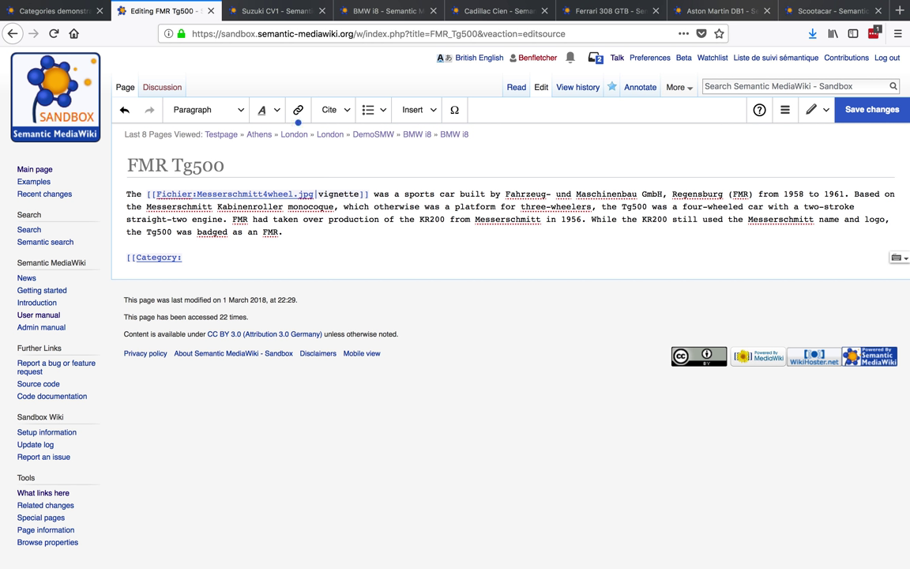
type("M")
type("icro ")
type("car")
type("]]")
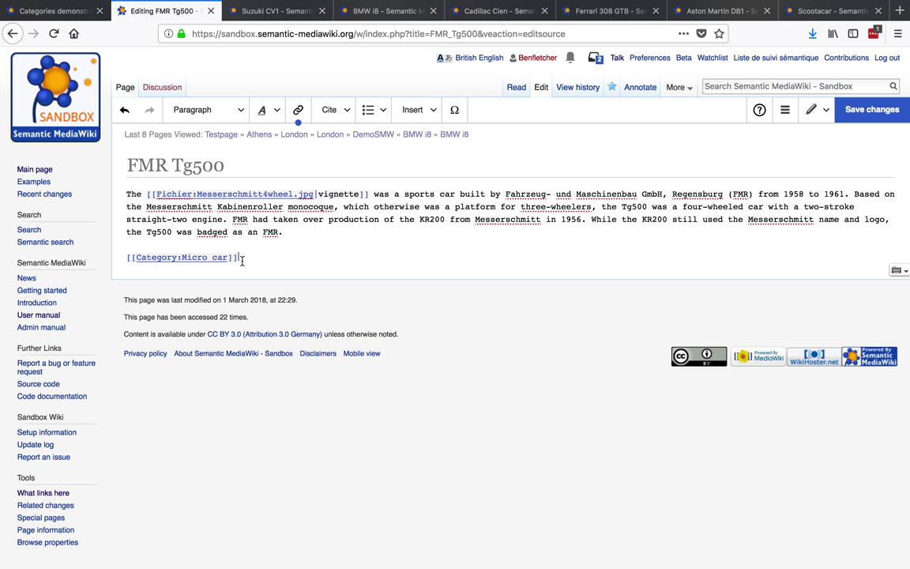
triple_click(155, 250)
key("super+c")
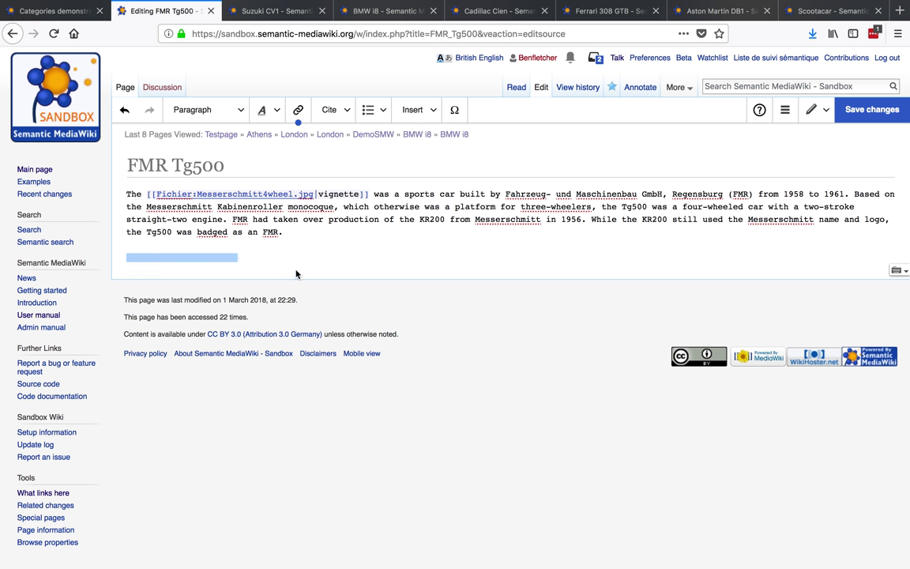
left_click(409, 256)
left_click(865, 118)
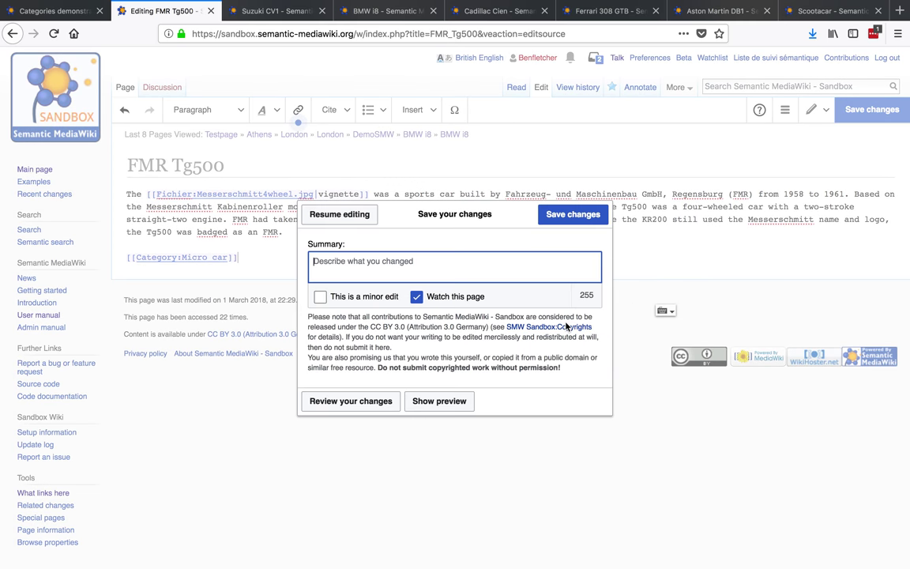
left_click(579, 224)
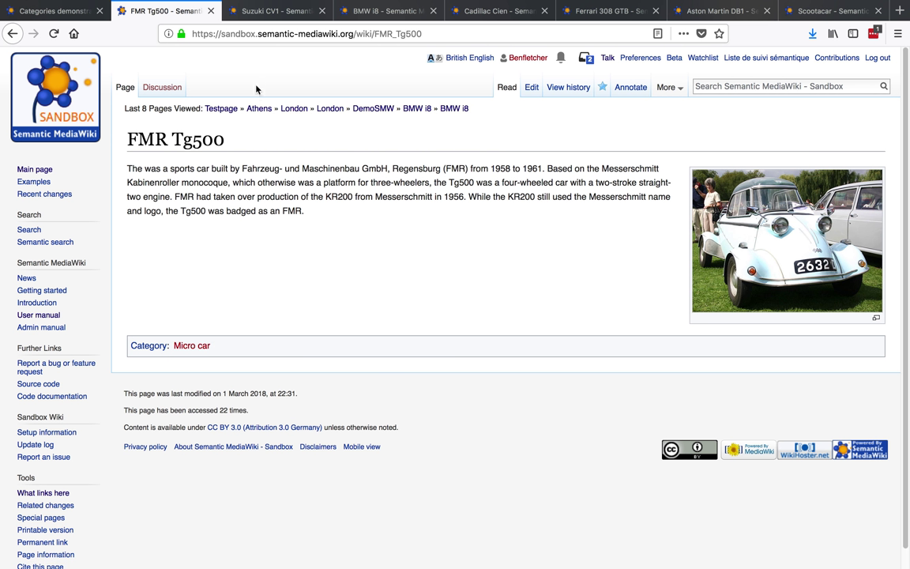
Step: Paste [[Category:Micro car]] below the Suzuki CV1 text and save the edit
left_click(278, 15)
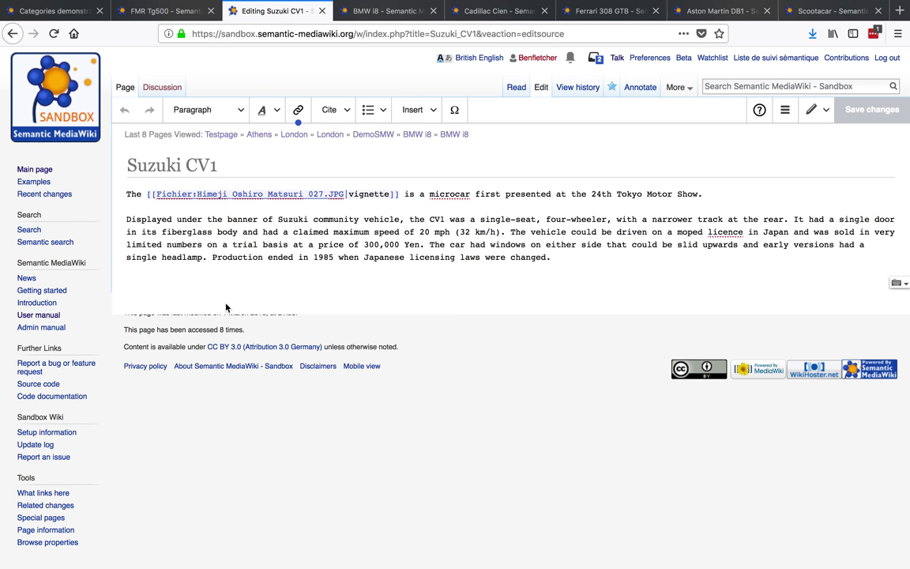
left_click(229, 302)
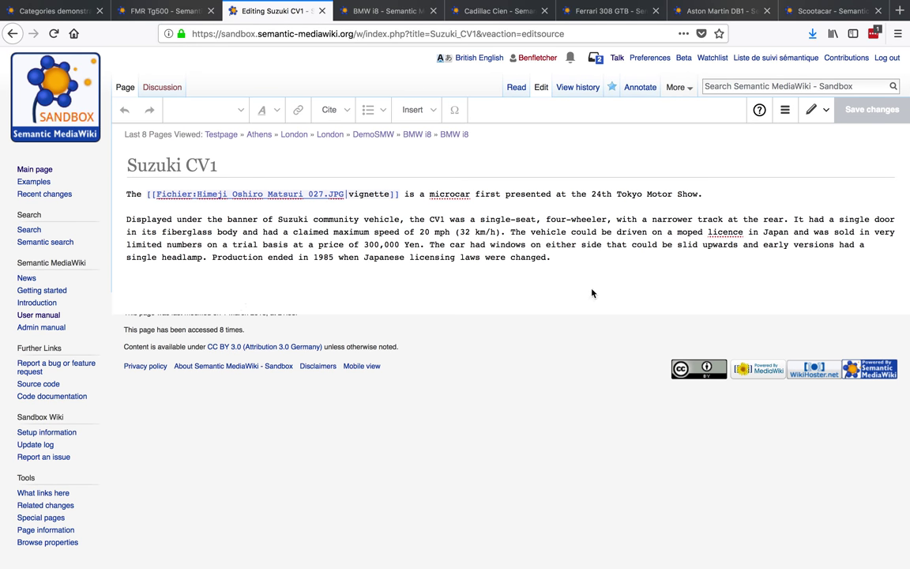
left_click(599, 264)
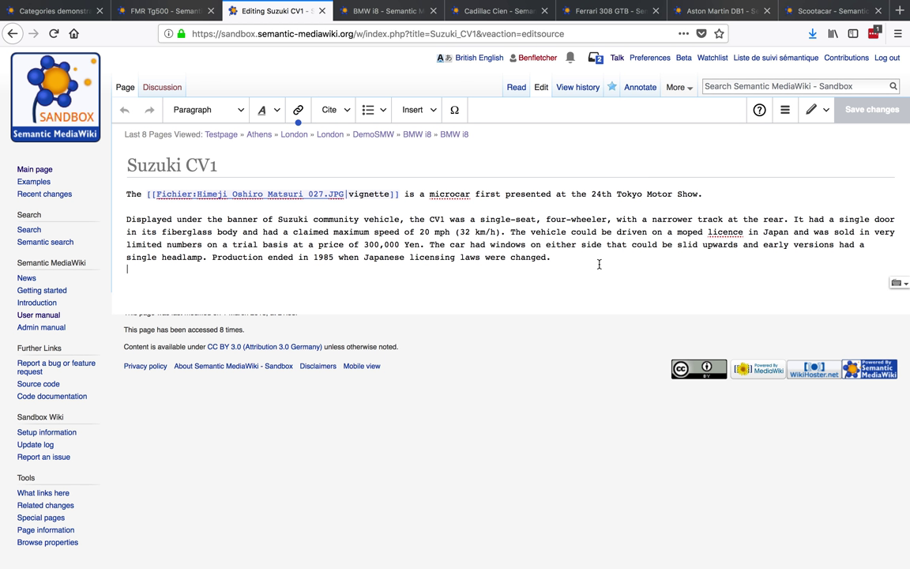
key("Return")
key("super+v")
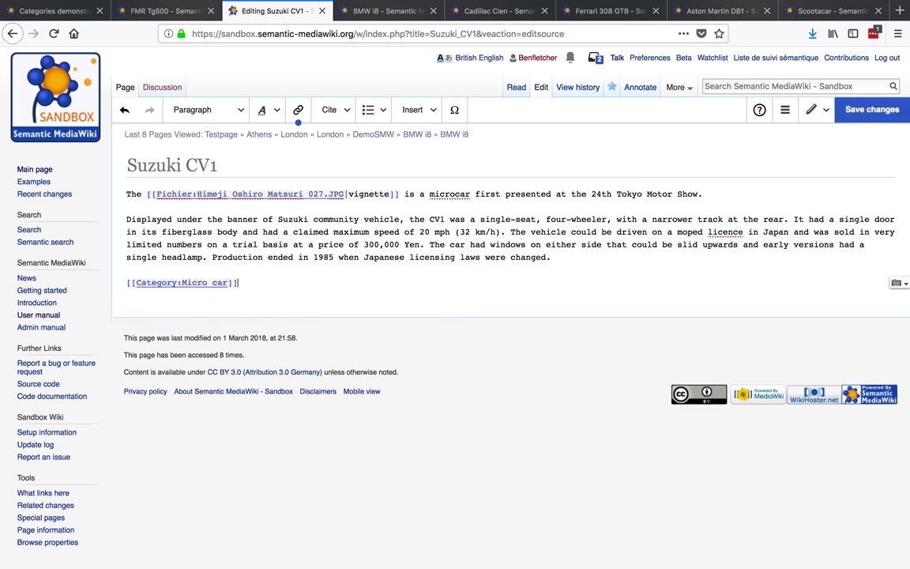
left_click(861, 110)
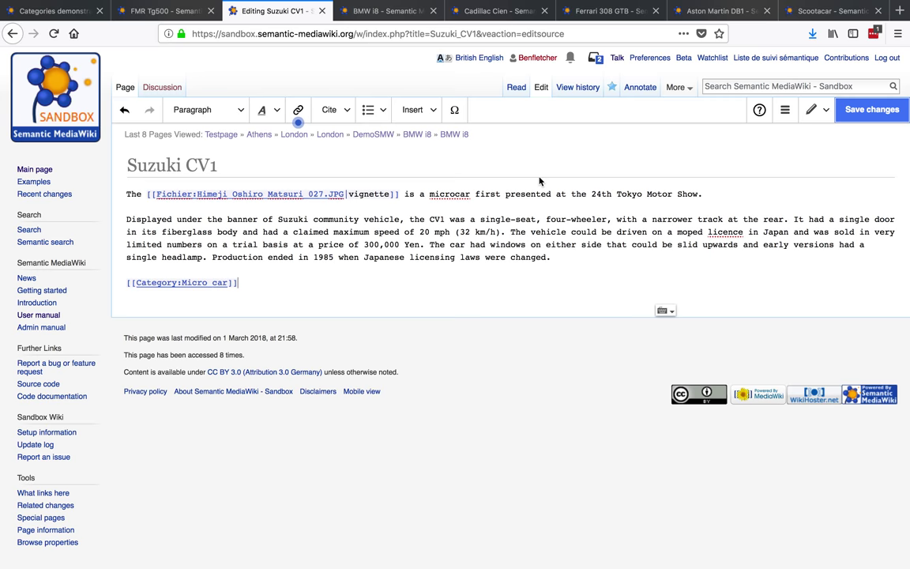
left_click(582, 215)
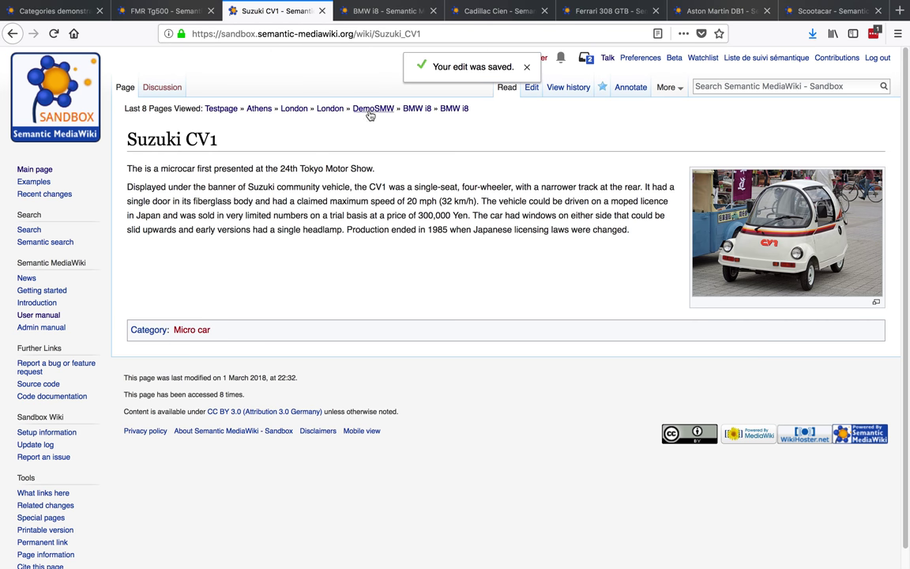
Step: Add [[Category:Sports car]] on a new line at the end of the BMW i8 page and save
left_click(341, 16)
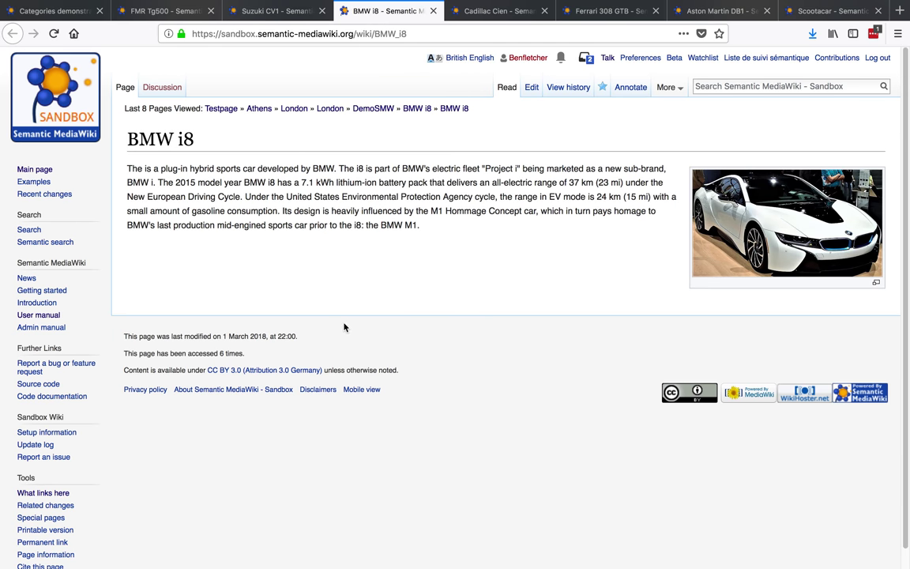
left_click(531, 87)
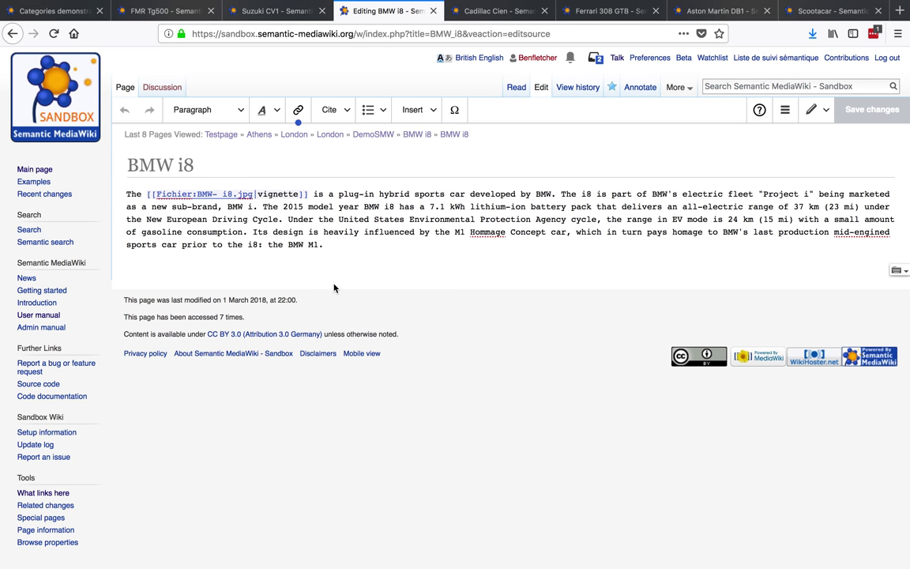
left_click(352, 254)
key("Return")
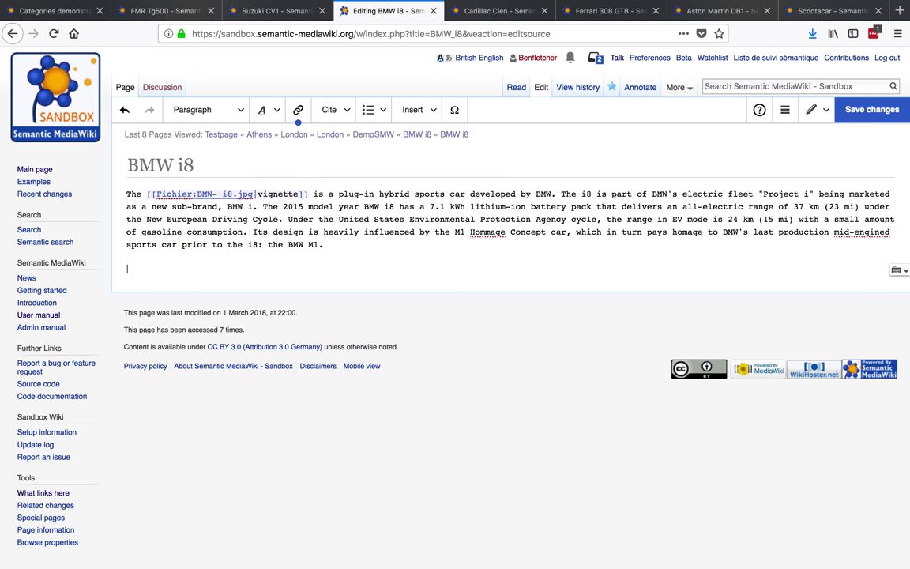
type("[")
type("[Cate")
type("gory:")
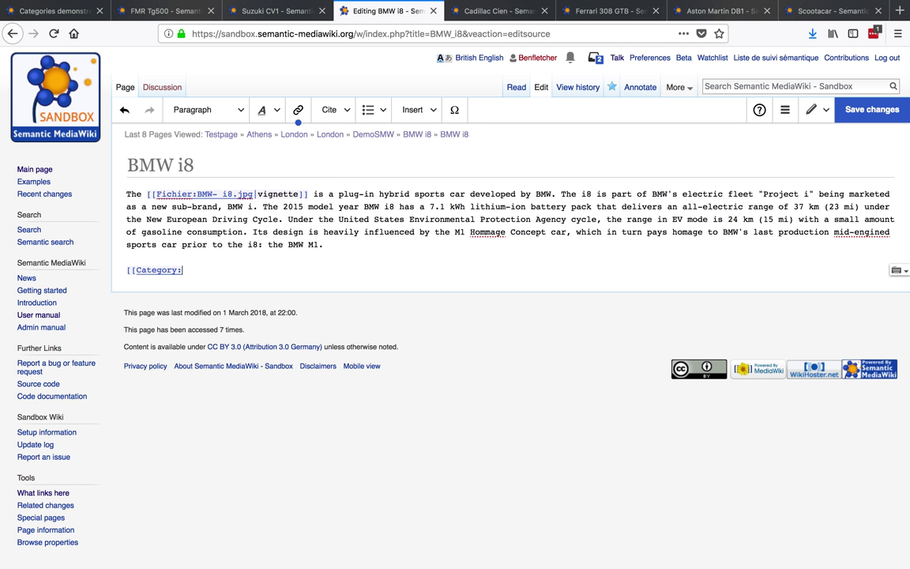
type("Sports")
type(" car]]")
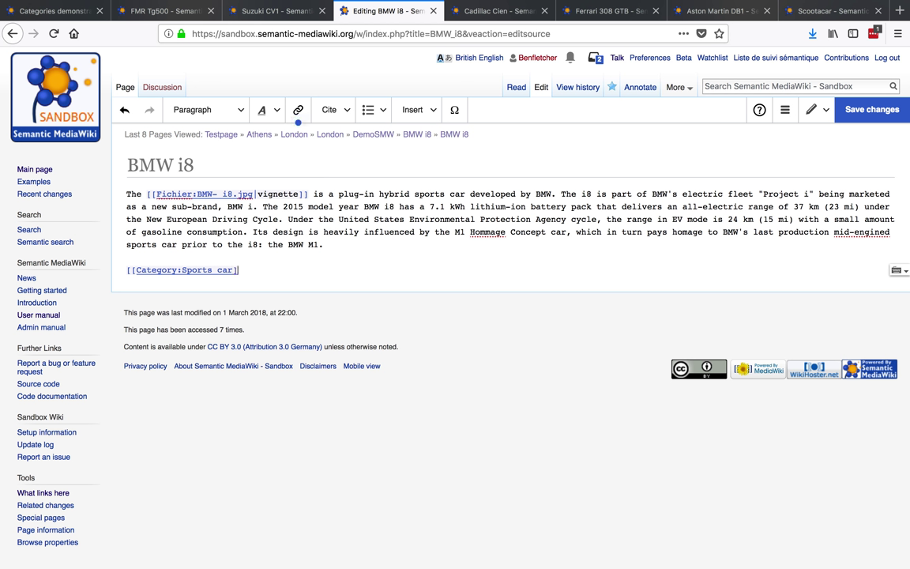
type("]")
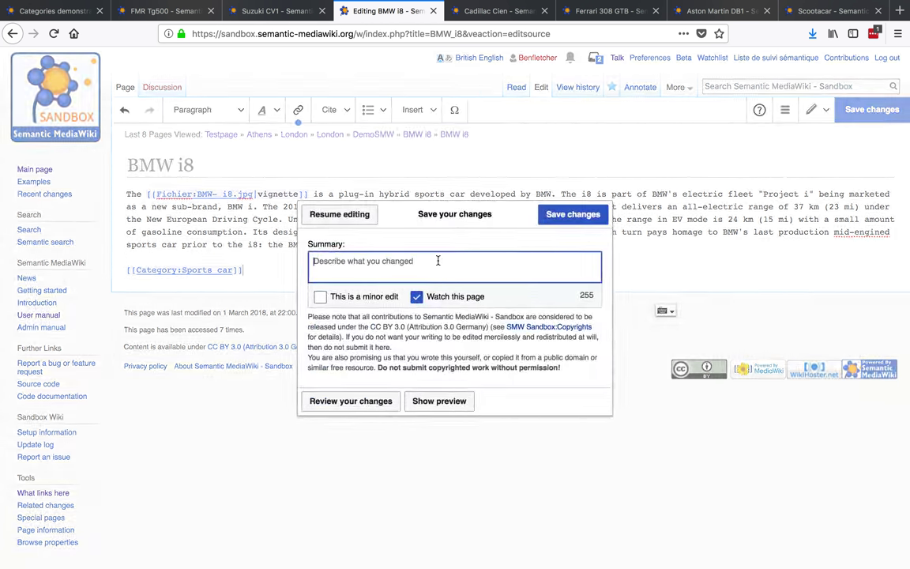
left_click(579, 214)
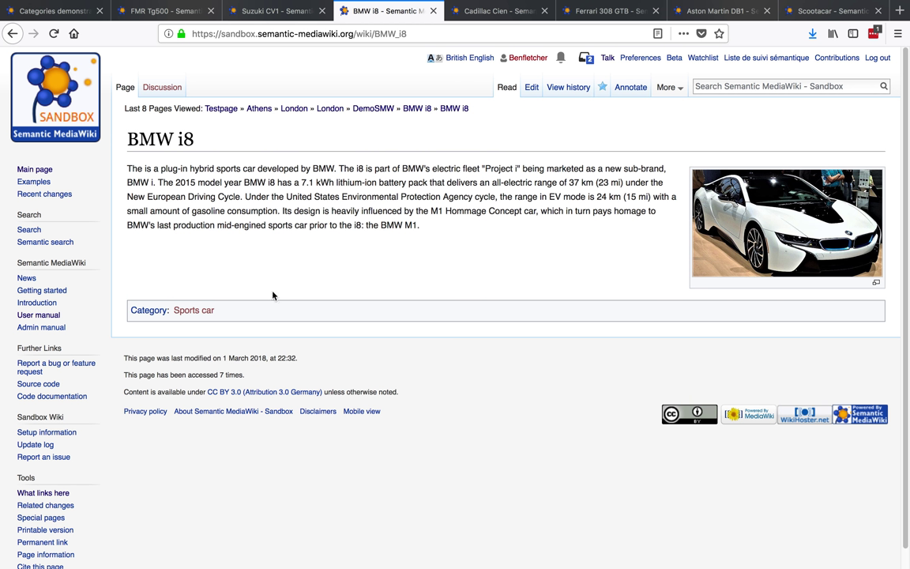
Step: Follow the red Micro car link from FMR Tg500 and save the new category page
left_click(192, 17)
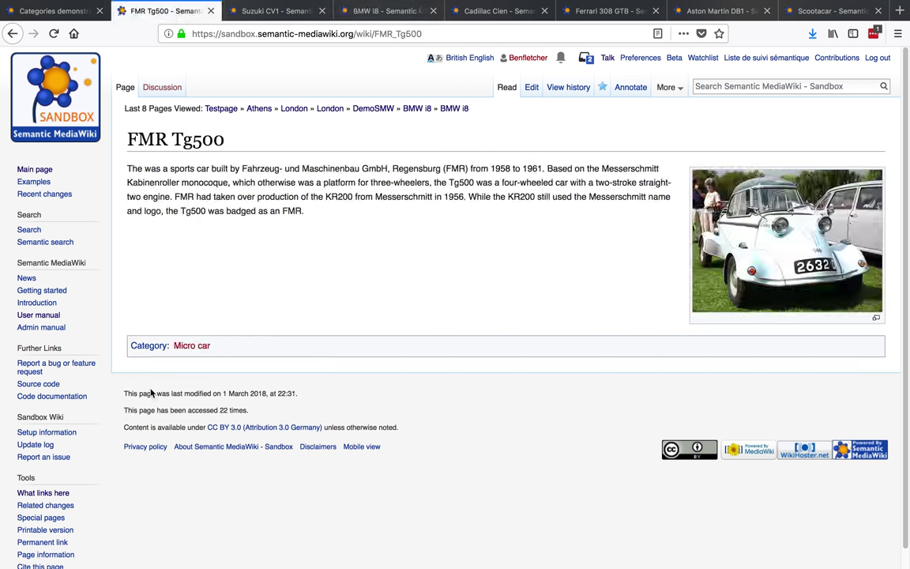
left_click(192, 346)
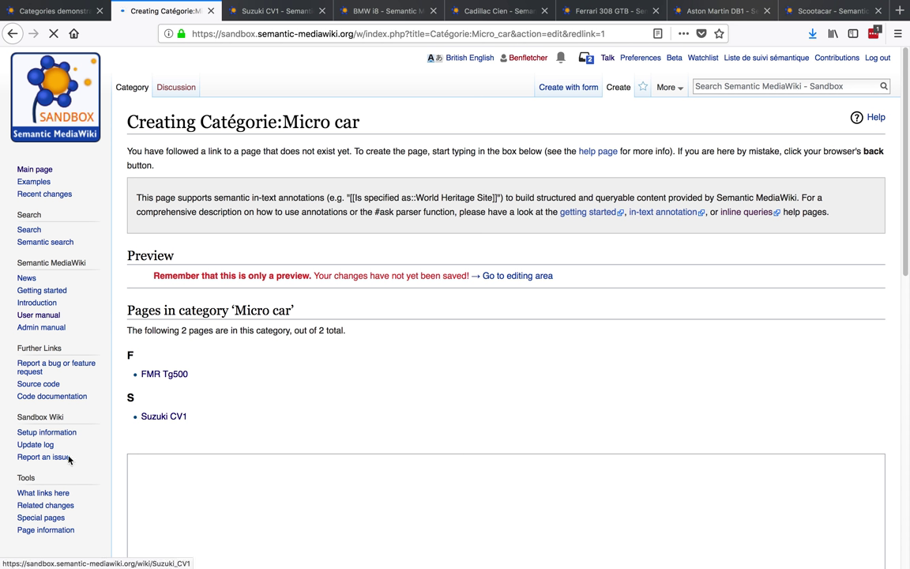
scroll(297, 426, "down", 5)
scroll(178, 474, "down", 1)
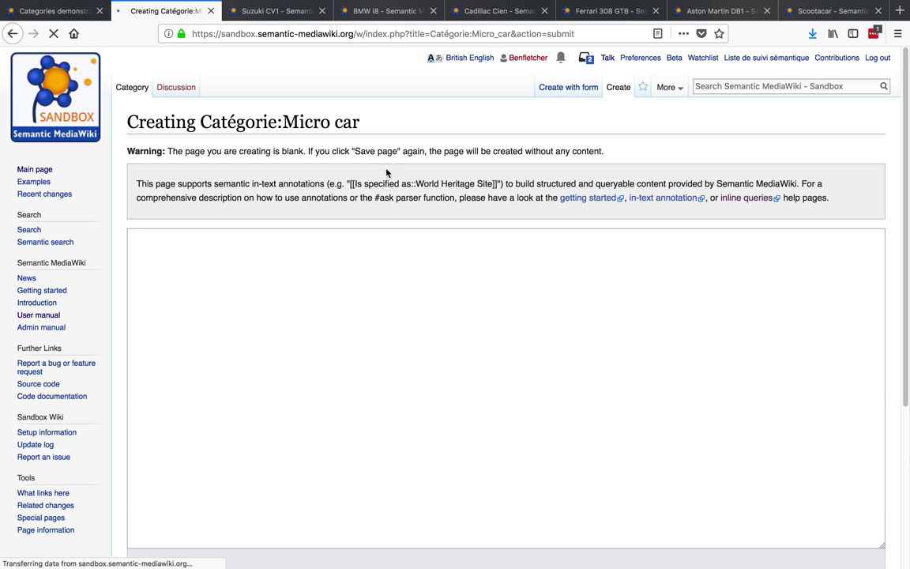
scroll(327, 221, "down", 3)
scroll(326, 221, "up", 1)
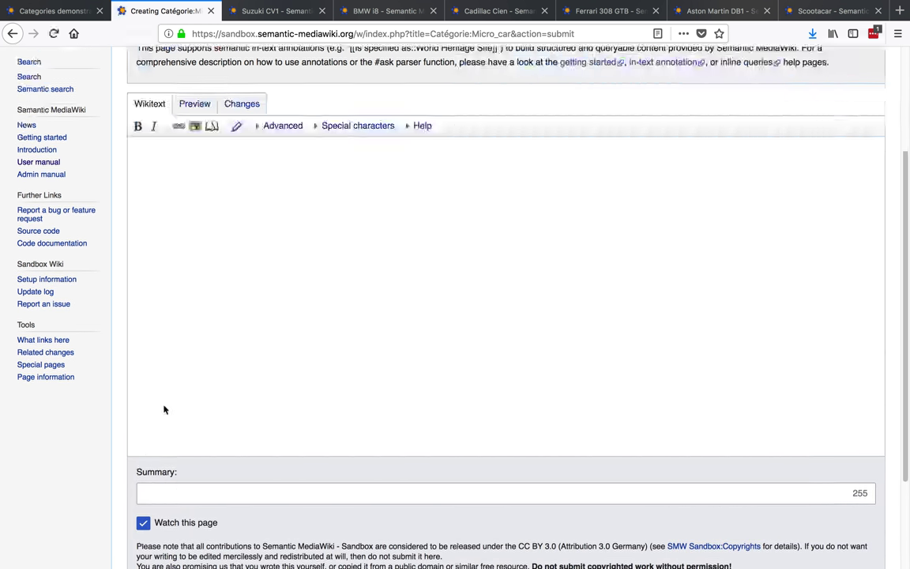
scroll(164, 408, "down", 2)
left_click(164, 458)
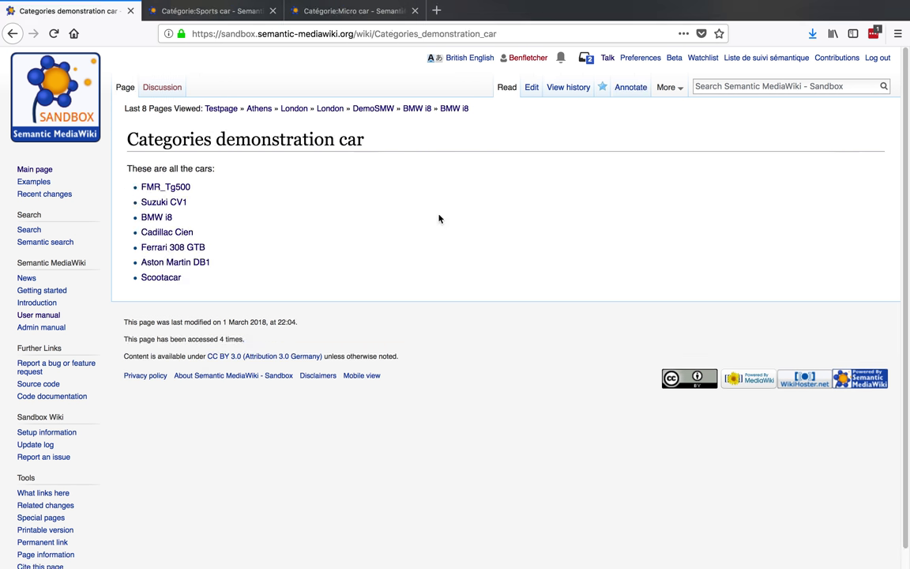
Step: Review the Sports car category's four cars, then switch to the Micro car category page
left_click(203, 11)
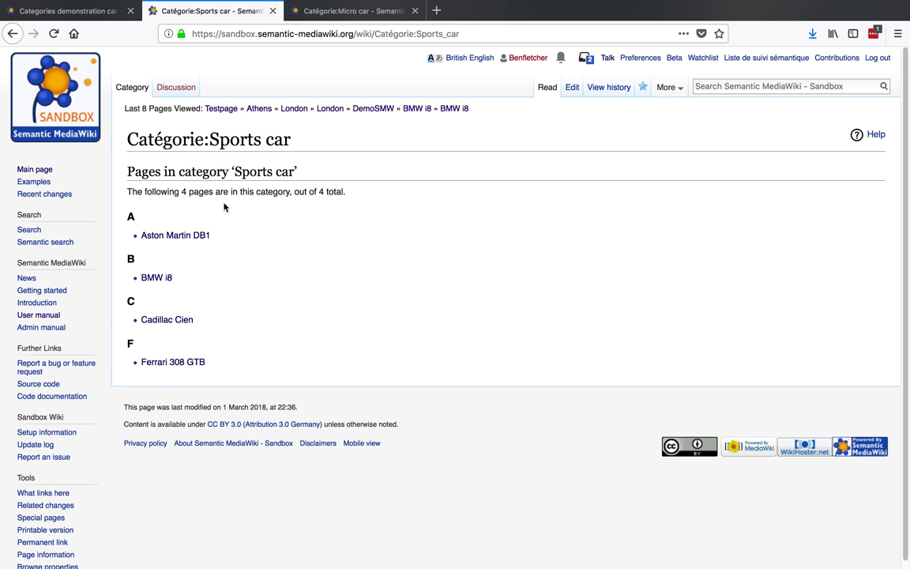
key("super+shift+slash")
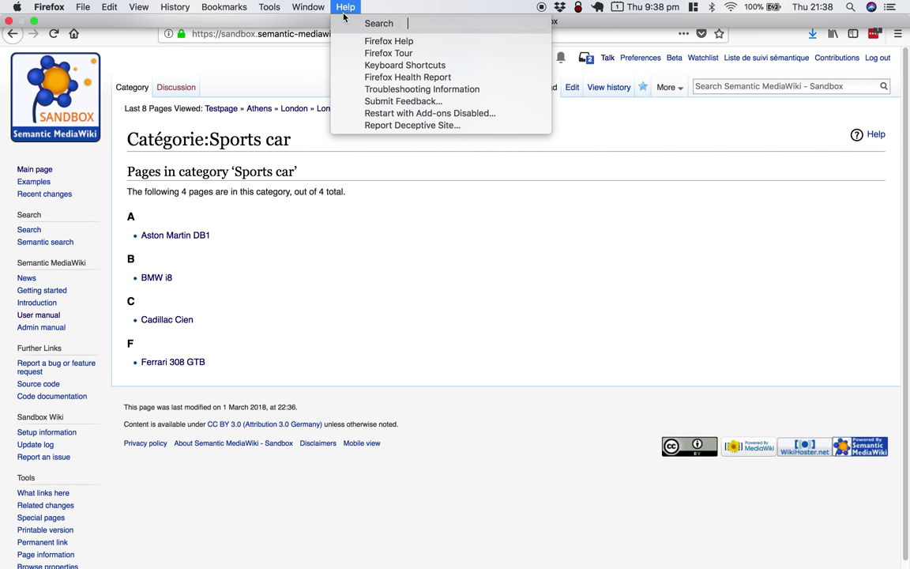
key("Left")
key("Escape")
key("ctrl+Tab")
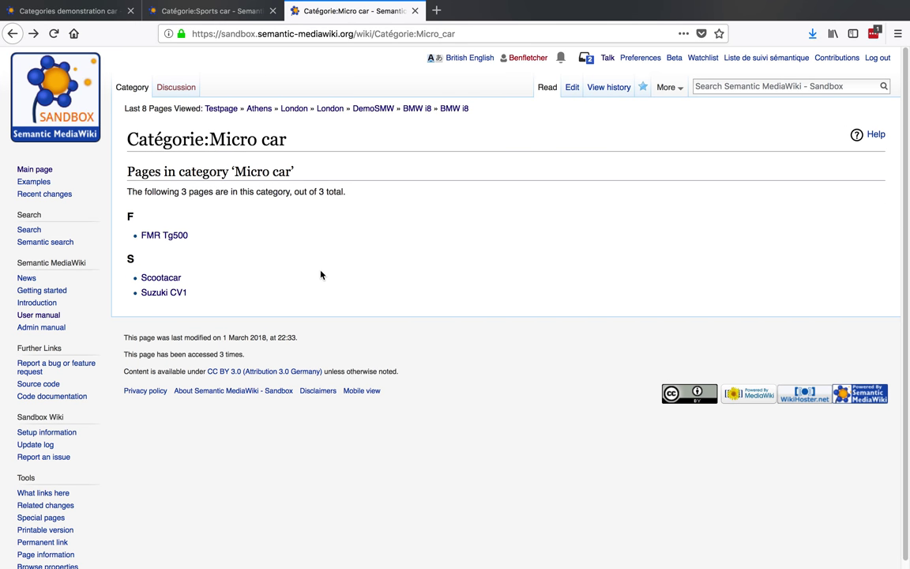